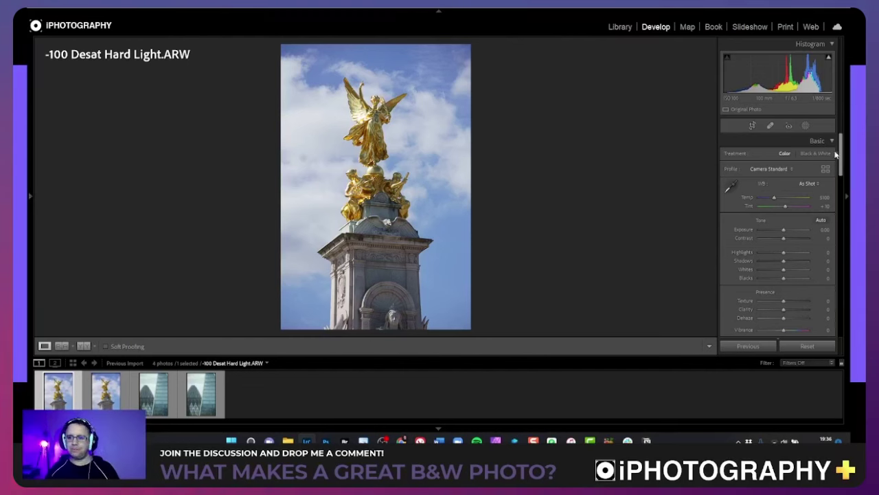
Set the saturation of the -100 Desat Hard Light.ARW photo to -100
drag(840, 150, 838, 180)
scroll(804, 194, up, 3)
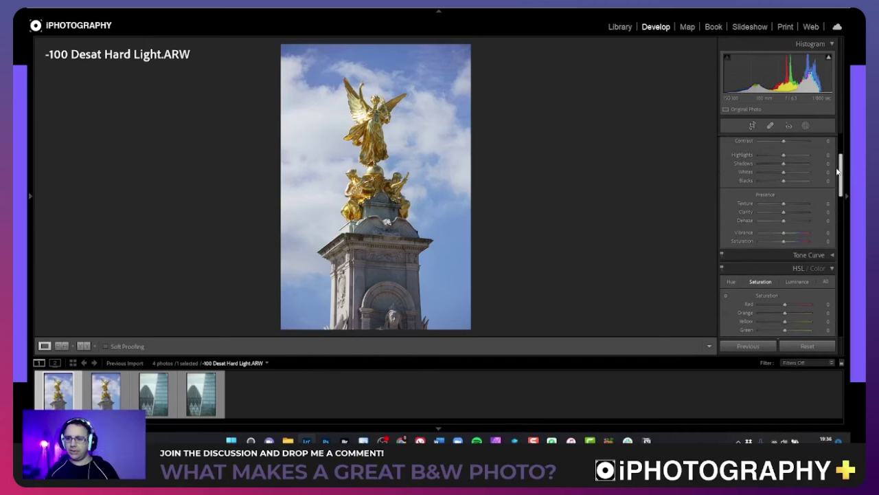
drag(784, 241, 751, 241)
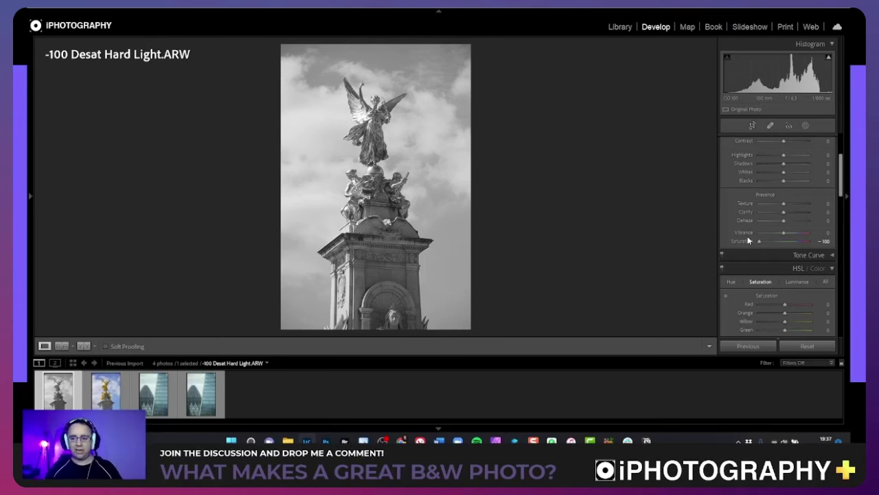
Open the Hard Light - Correct Edit.ARW photo and switch its treatment to Black & White
click(96, 397)
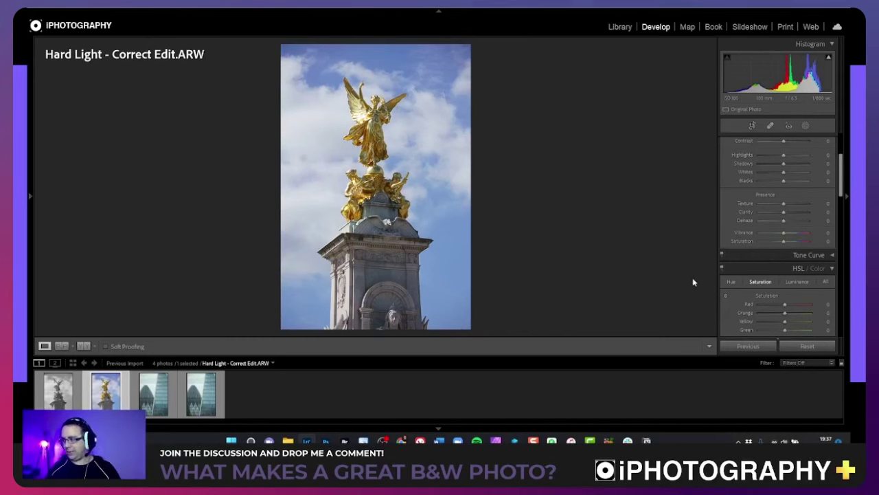
scroll(792, 182, up, 3)
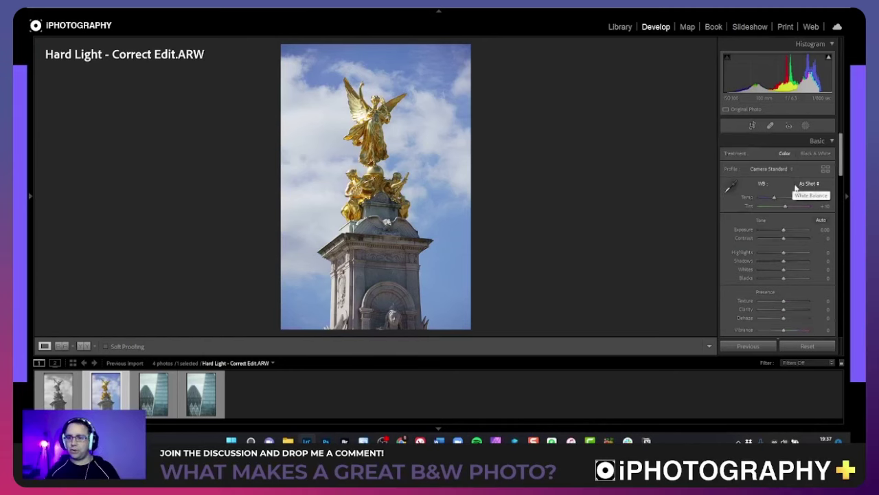
click(817, 155)
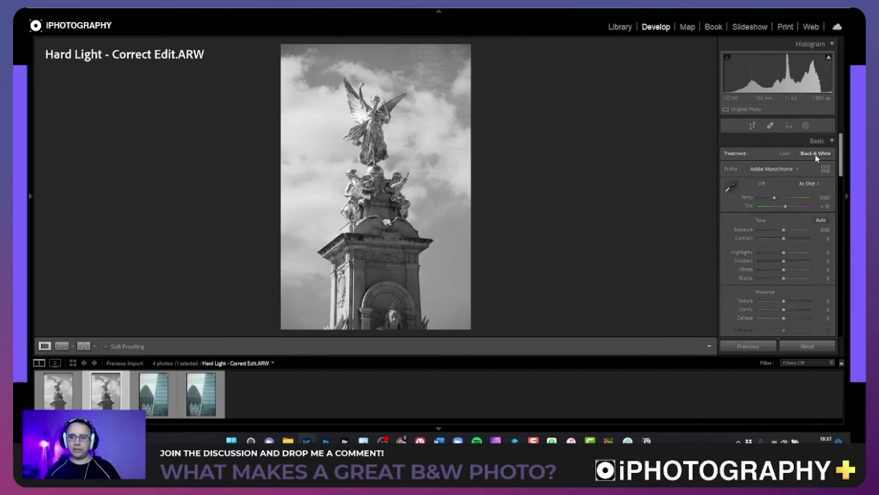
In the statue photo's Black & White Mix, set Yellow to -7, Aqua to -3 and Blue to -38
scroll(839, 146, down, 2)
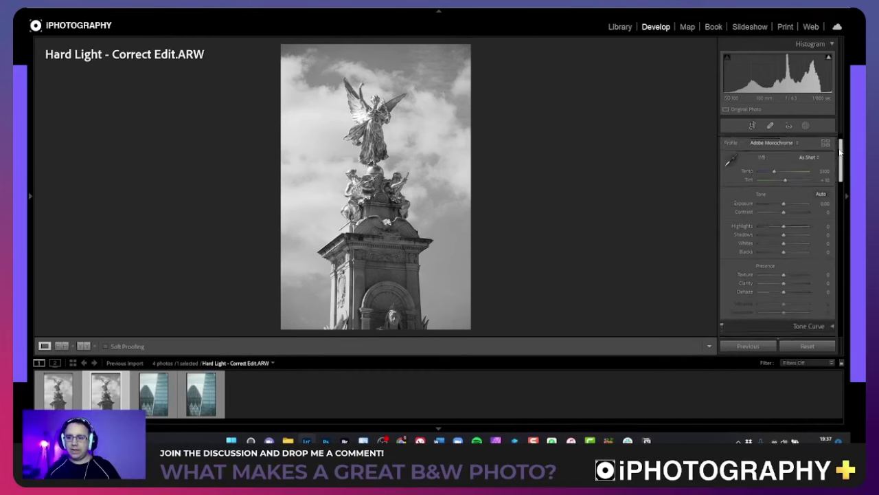
drag(840, 149, 839, 184)
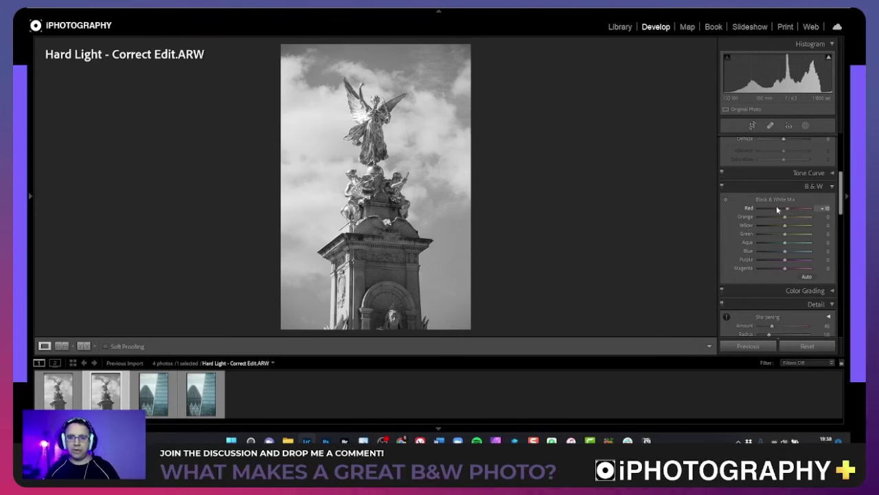
drag(799, 207, 777, 225)
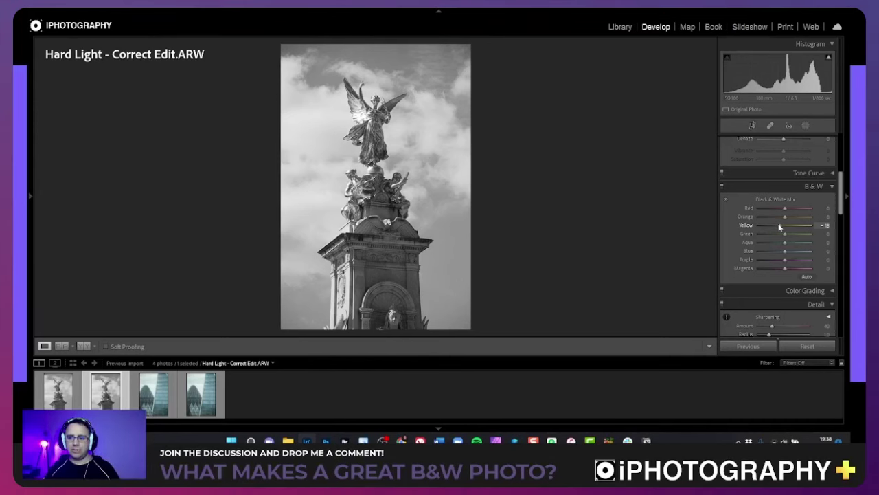
drag(779, 227, 772, 251)
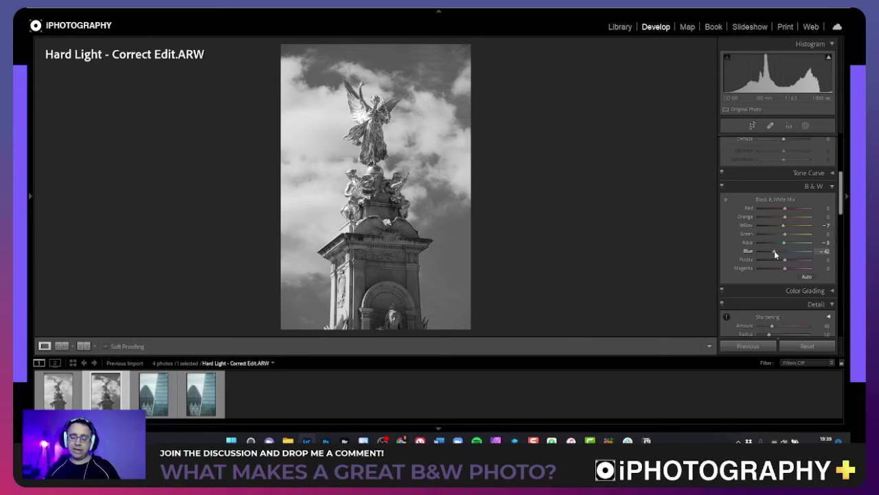
drag(776, 254, 777, 256)
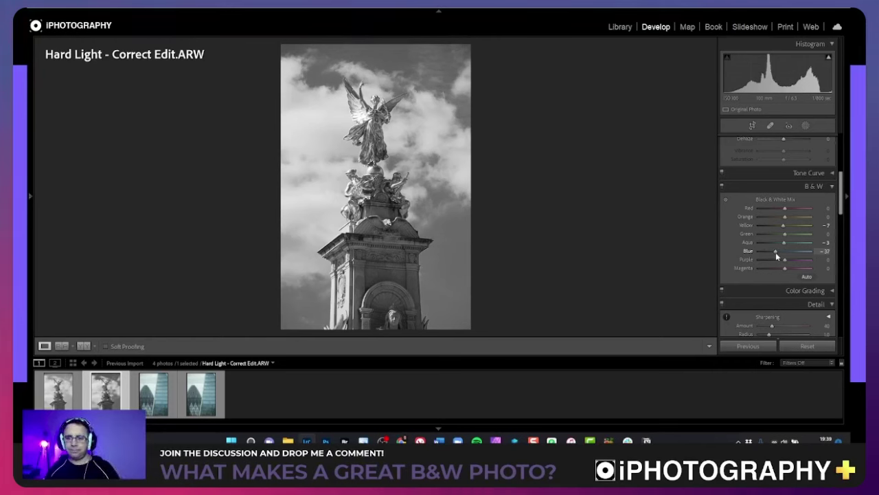
drag(776, 252, 775, 252)
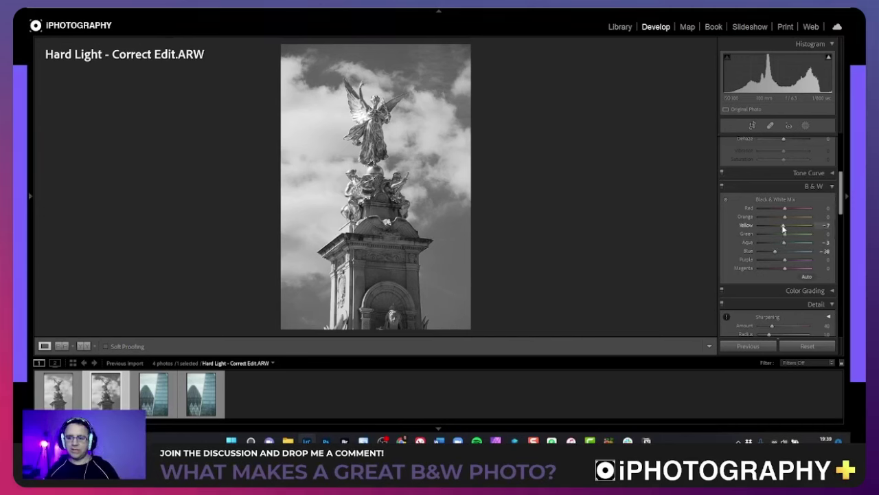
Refine the statue photo's Black & White Mix with Red +5, Orange +22, Yellow -18, Purple -25 and Magenta +3
mouse_move(783, 226)
mouse_down()
mouse_move(773, 220)
mouse_move(788, 227)
mouse_up()
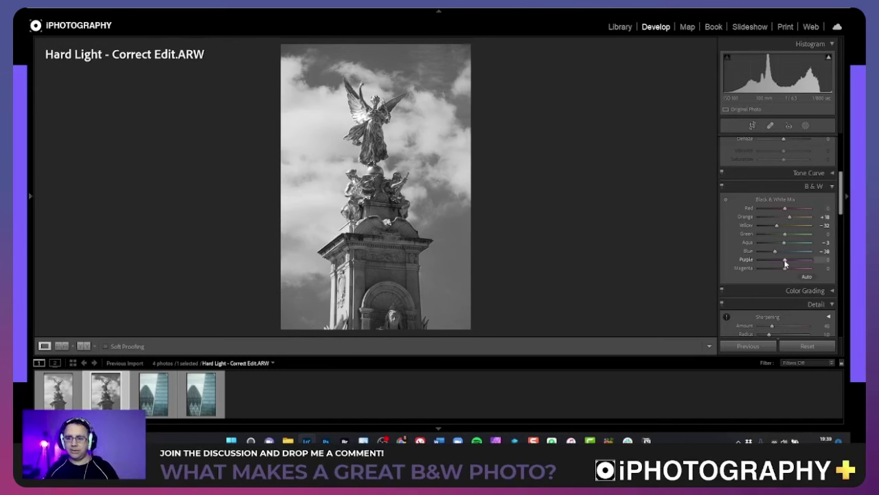
mouse_move(784, 261)
mouse_down()
mouse_move(770, 260)
mouse_move(780, 263)
mouse_up()
scroll(783, 270, up, 10)
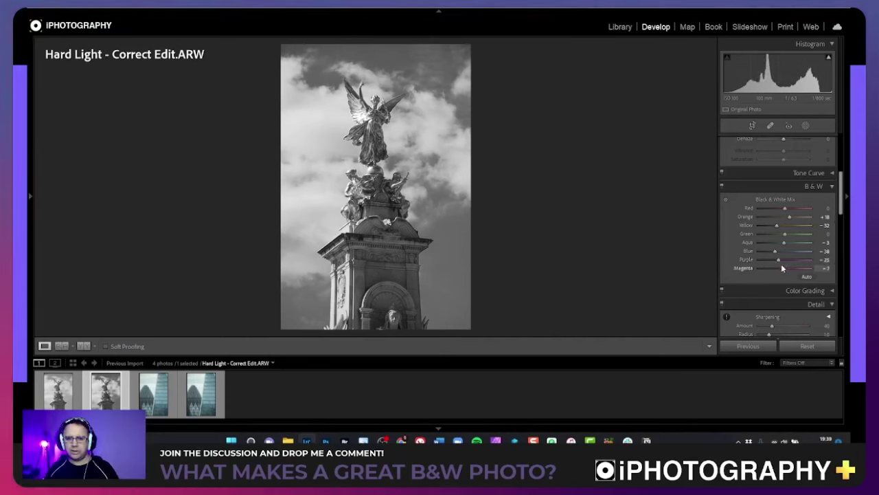
drag(797, 268, 786, 268)
scroll(786, 209, up, 2)
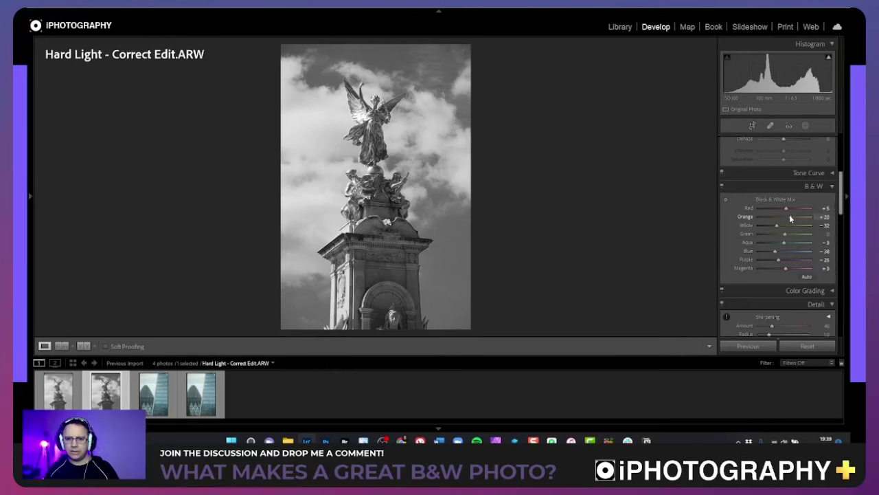
scroll(789, 217, up, 2)
drag(777, 228, 779, 228)
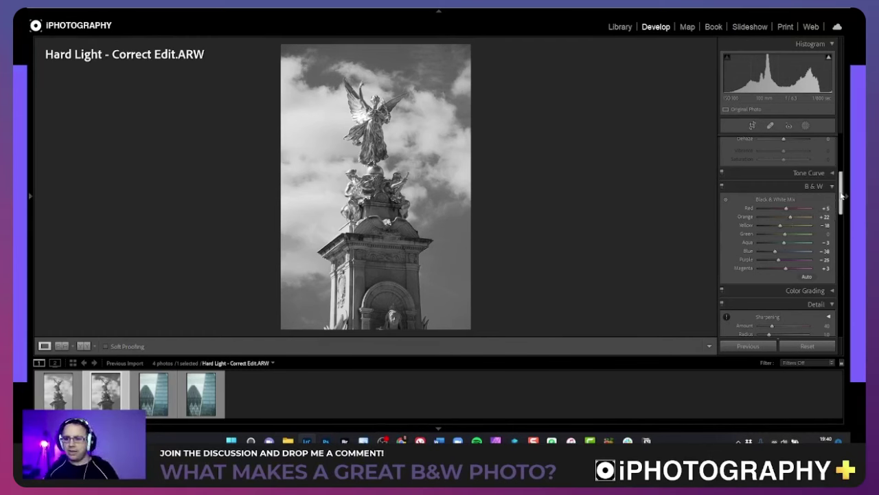
Darken the statue photo's edges with a Highlight Priority post-crop vignette at amount -21
drag(838, 208, 840, 318)
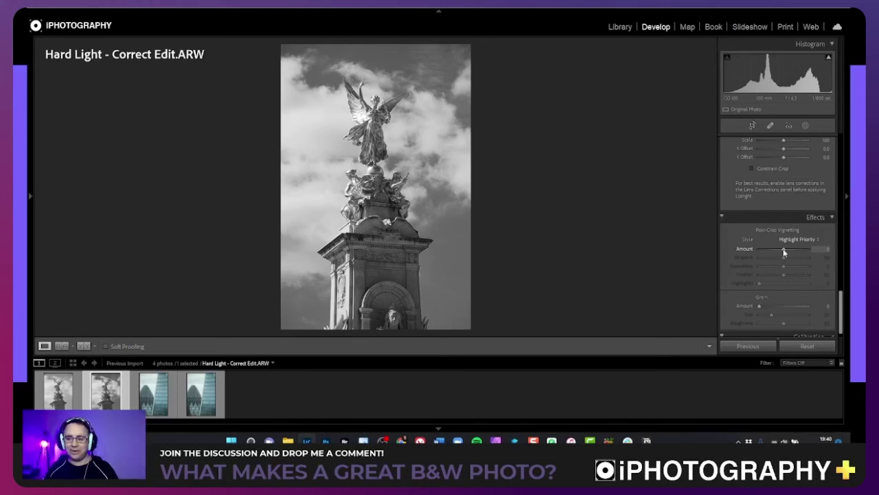
drag(784, 252, 778, 252)
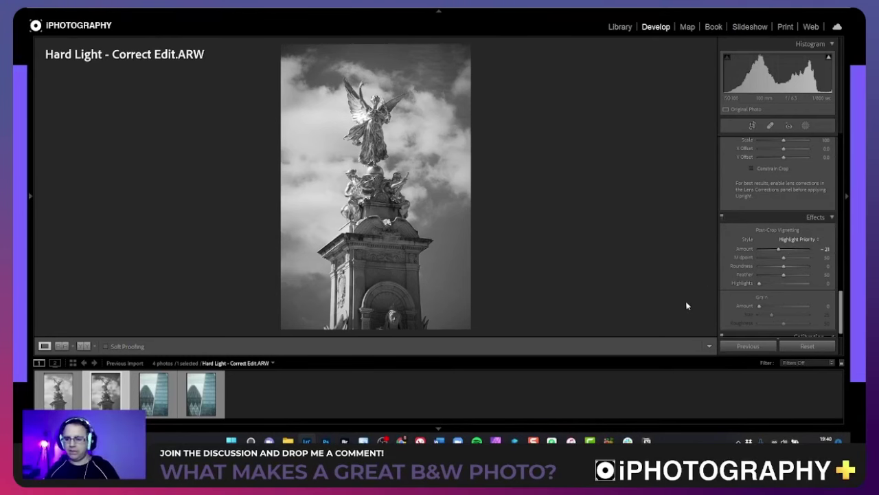
Compare the edit side by side with -100 Desat Hard Light.ARW as the reference photo
click(62, 346)
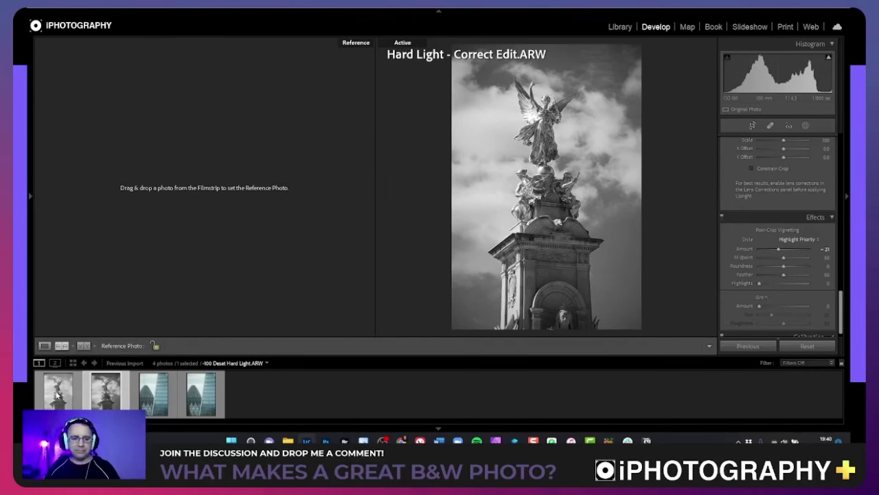
drag(58, 395, 162, 210)
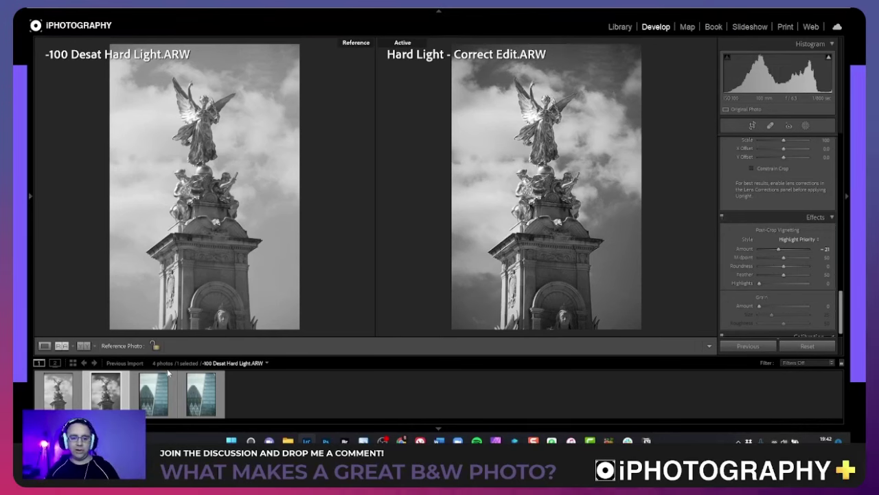
Show -100 Desat Soft Light.ARW on its own in loupe view and set its saturation to -100
click(157, 393)
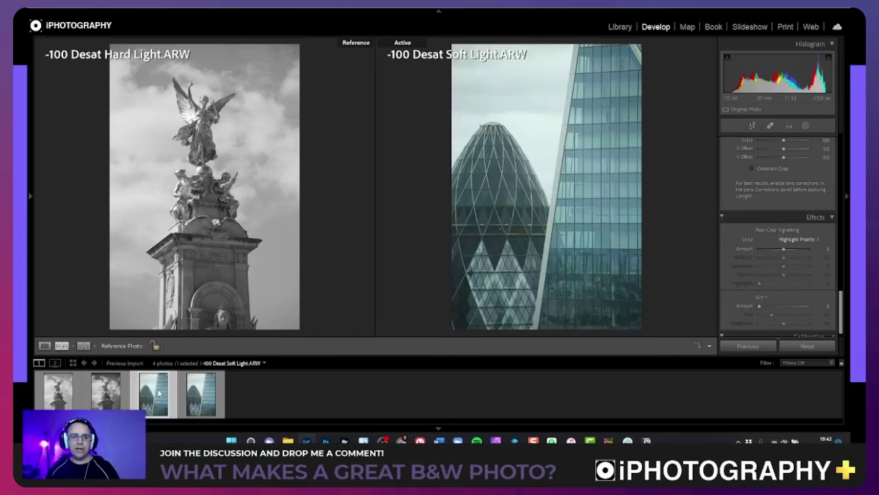
click(44, 345)
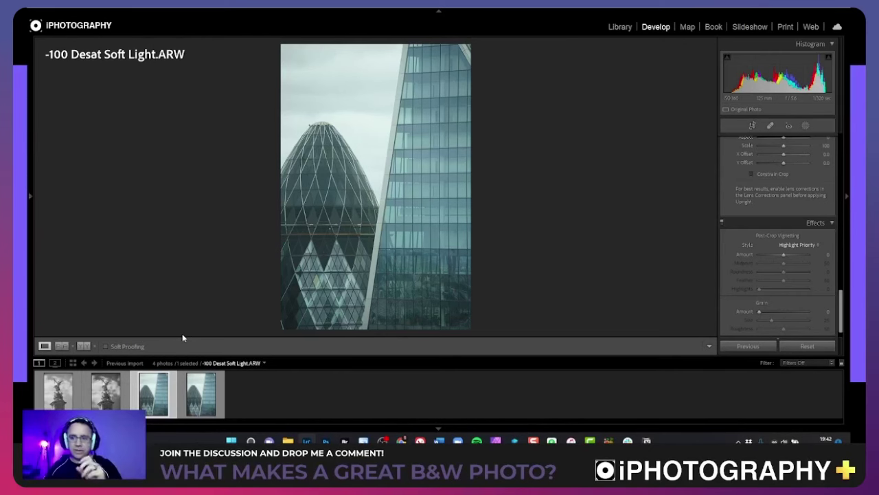
scroll(759, 268, up, 10)
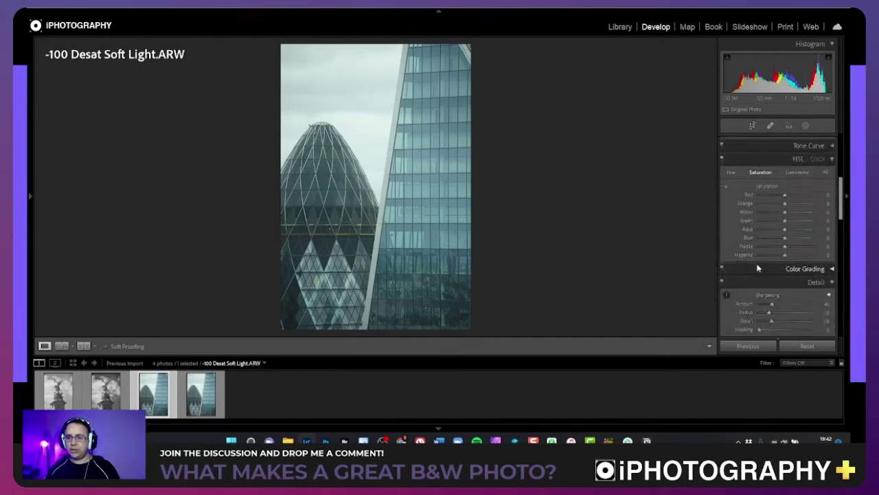
scroll(759, 268, up, 6)
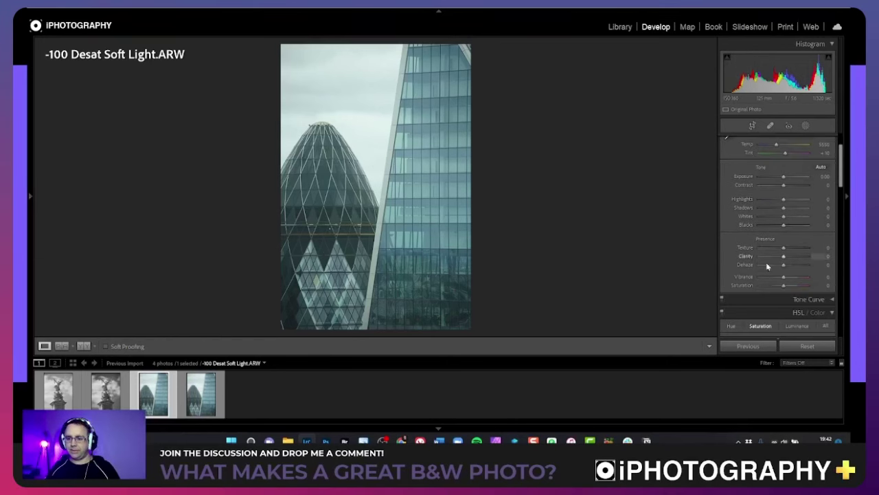
drag(784, 285, 755, 287)
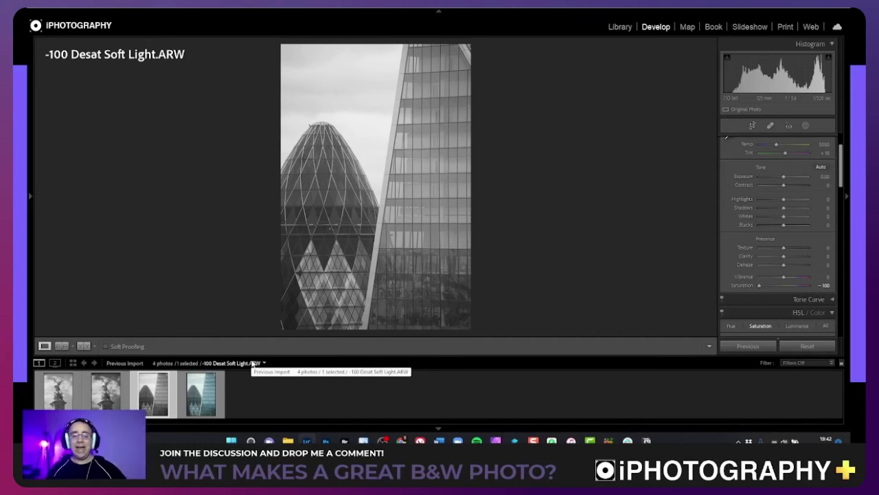
Open the Soft Light - Correct Edit.ARW photo and switch its treatment to Black & White
click(208, 392)
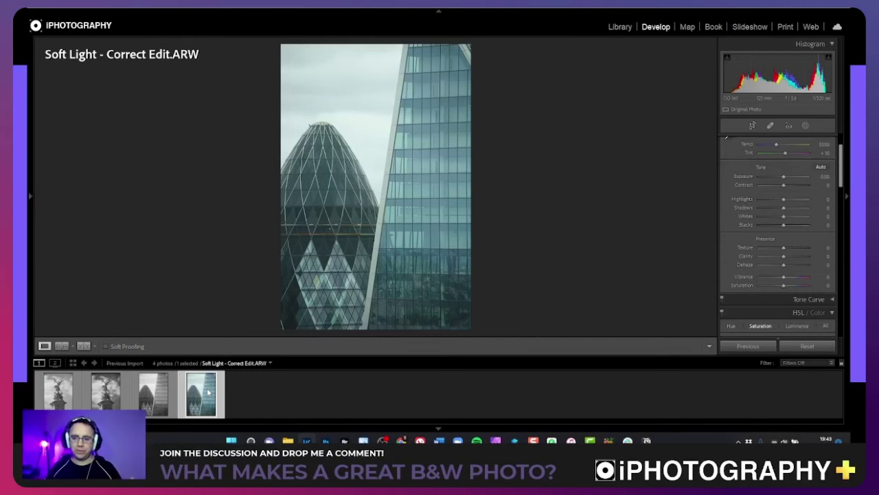
scroll(776, 220, up, 2)
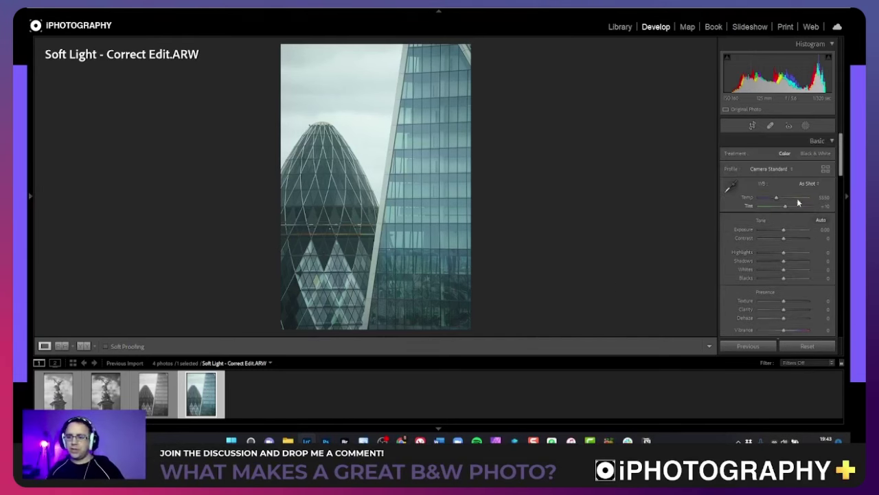
click(823, 154)
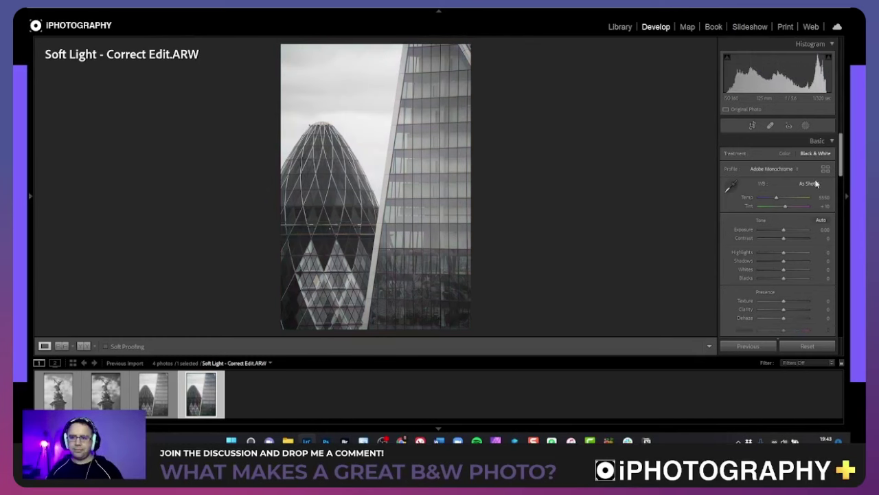
Set the building photo's Black & White Mix to Red +10, Orange +7, Yellow -7, Green -7, Aqua +12, Blue -32, Purple +5, Magenta +18
drag(842, 155, 838, 192)
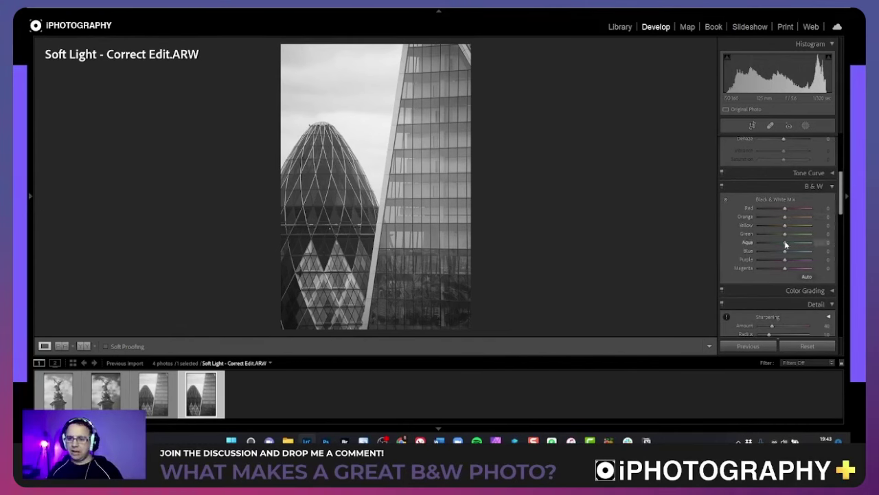
mouse_move(791, 242)
mouse_down()
mouse_move(775, 243)
mouse_move(792, 243)
mouse_move(791, 254)
mouse_move(779, 255)
mouse_up()
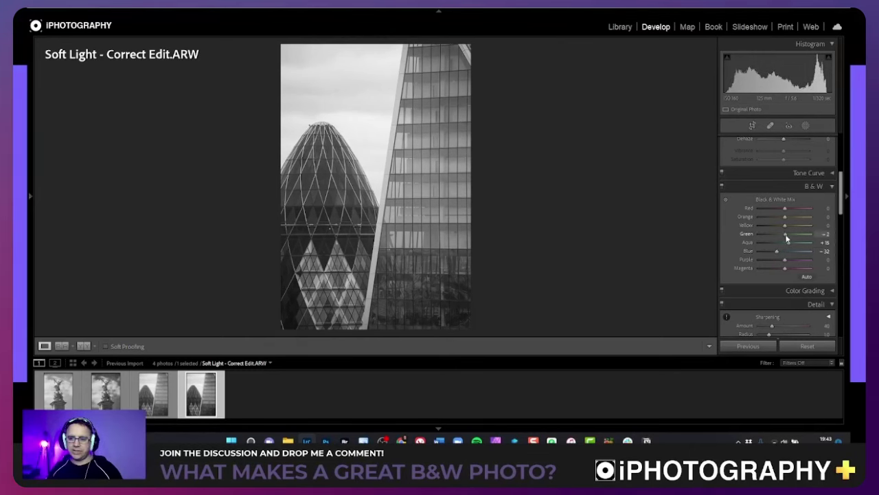
drag(787, 237, 792, 212)
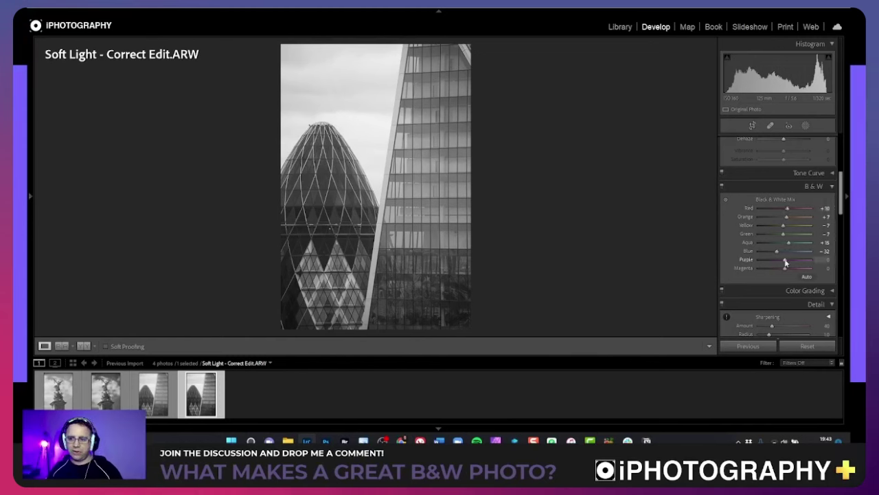
mouse_move(786, 261)
mouse_down()
mouse_move(779, 261)
mouse_move(797, 269)
mouse_move(789, 268)
mouse_up()
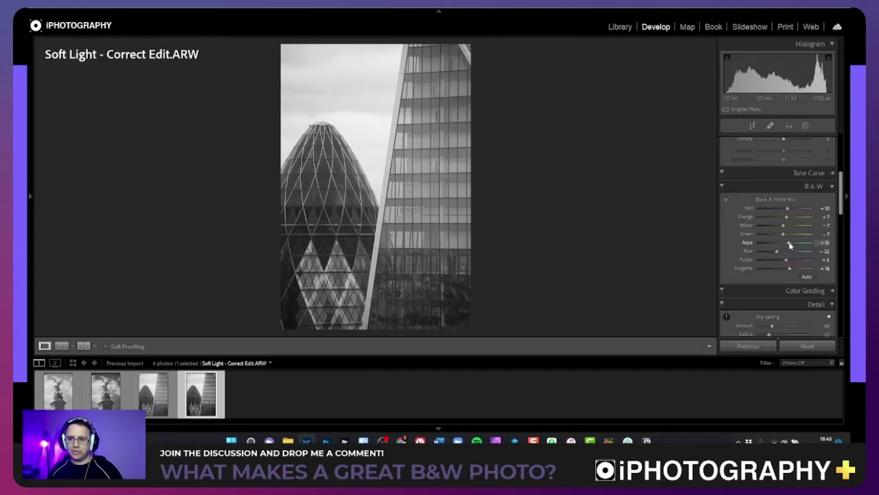
drag(788, 241, 787, 242)
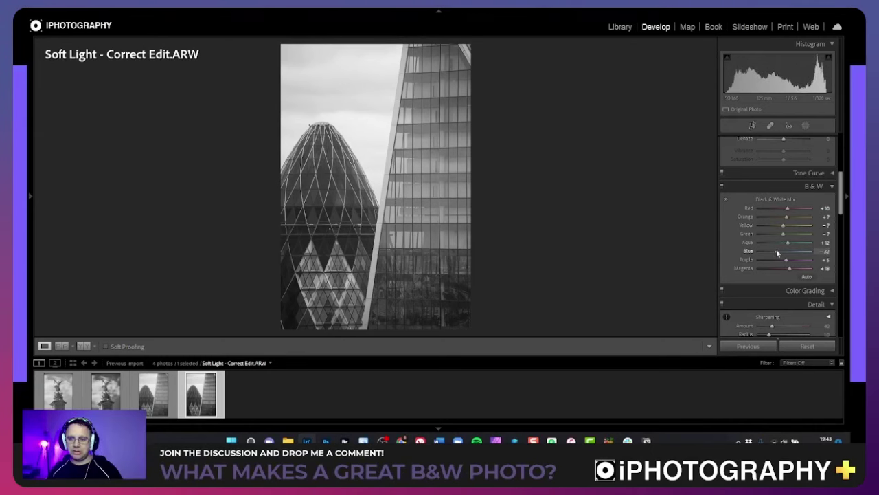
Add a Select Sky mask to the building photo
scroll(775, 243, up, 5)
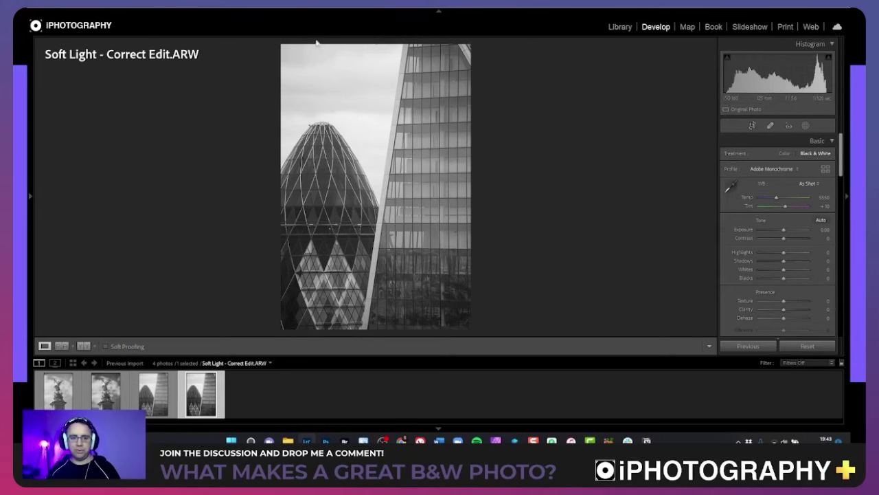
click(806, 126)
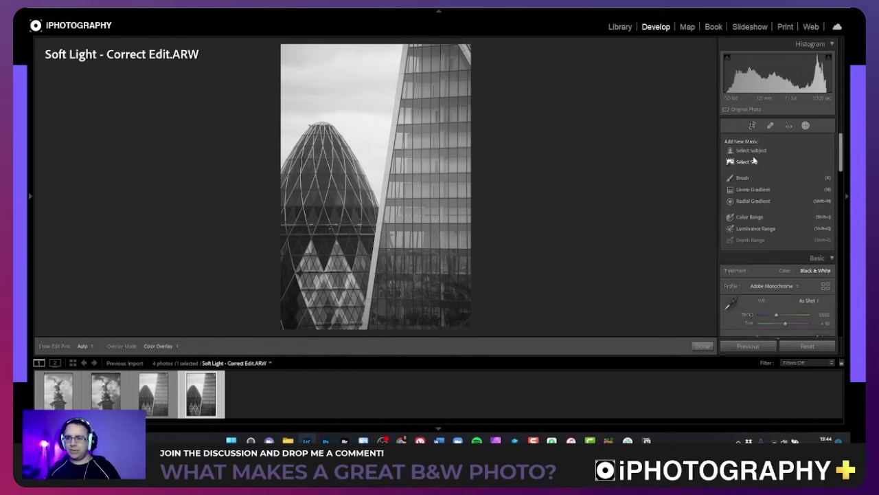
click(750, 160)
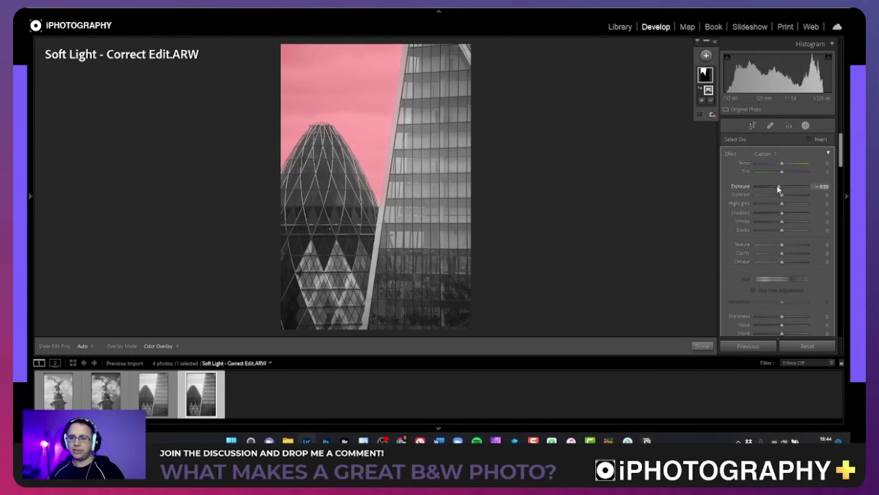
Set the sky mask's Exposure -0.71, Contrast 26, Highlights -23, Shadows 11, Whites -11, Blacks -11 and Texture 13, raise Clarity slightly, and finish masking
drag(781, 186, 778, 188)
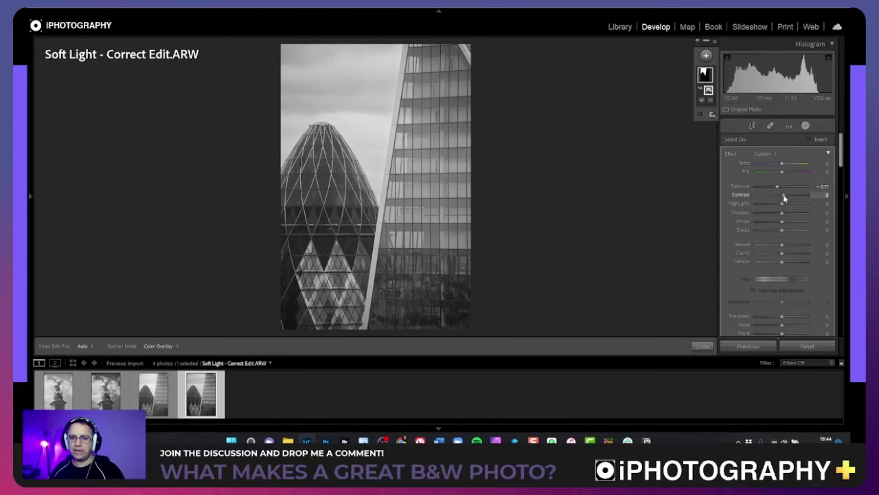
drag(782, 197, 787, 198)
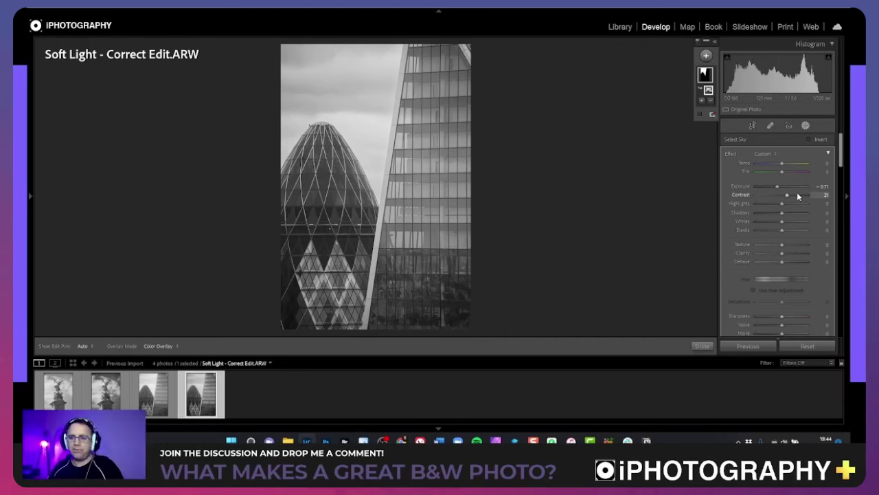
drag(786, 195, 785, 213)
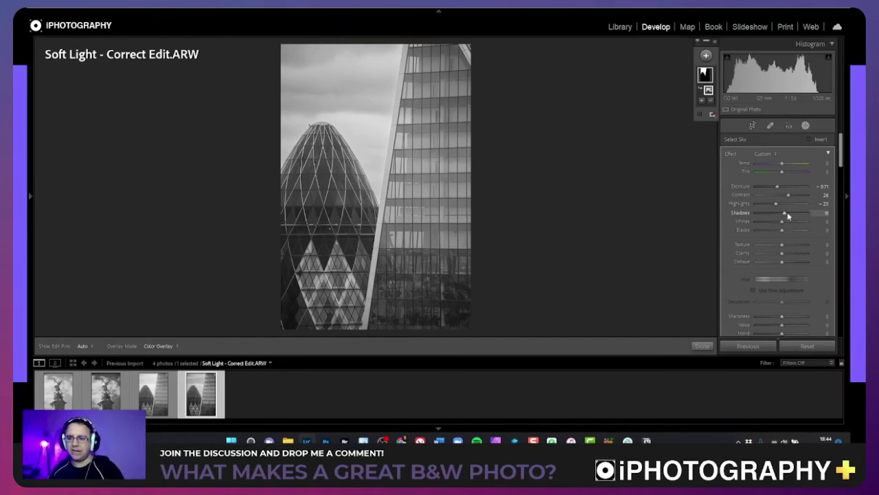
drag(782, 221, 778, 227)
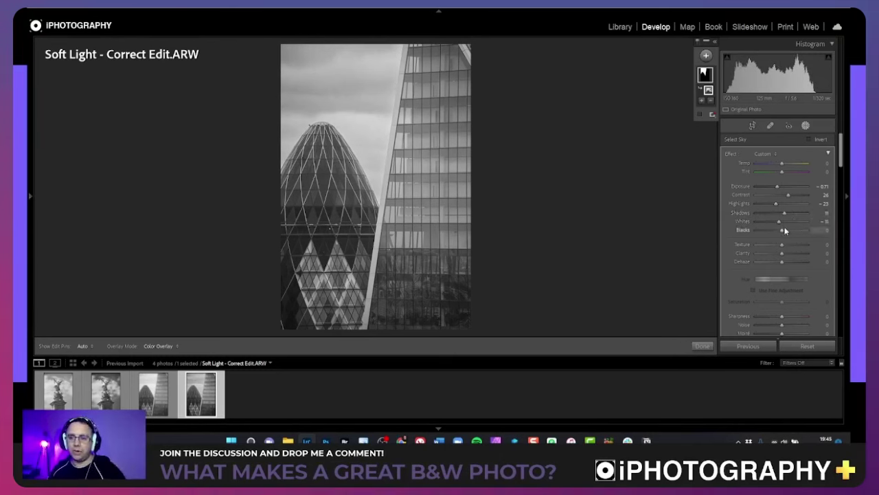
drag(782, 232, 784, 246)
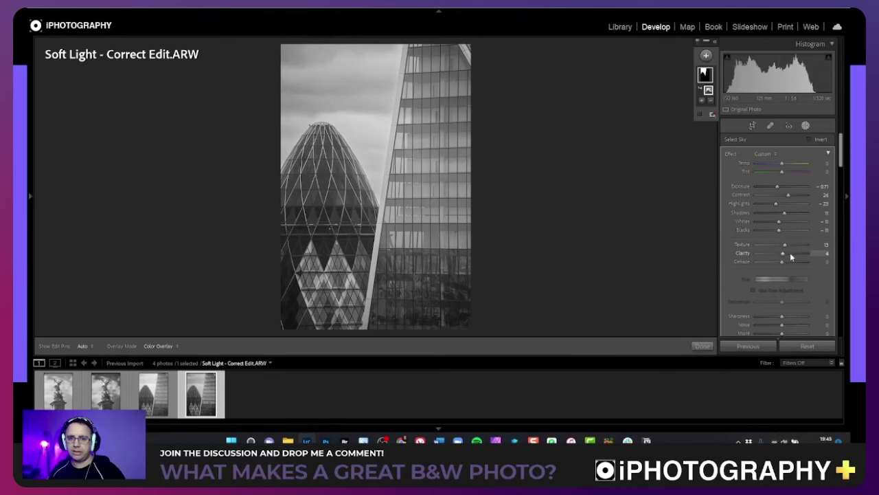
click(702, 346)
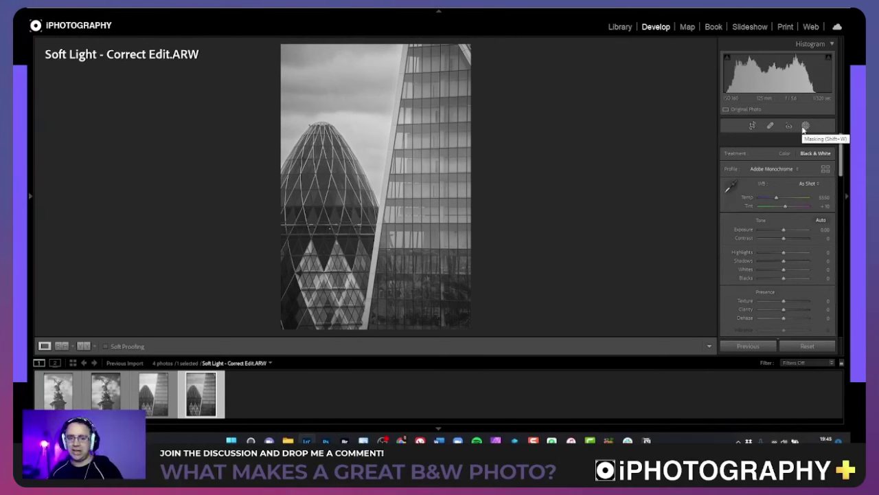
Add a new Brush mask and paint it over the slanted glass tower beside the domed building
click(806, 126)
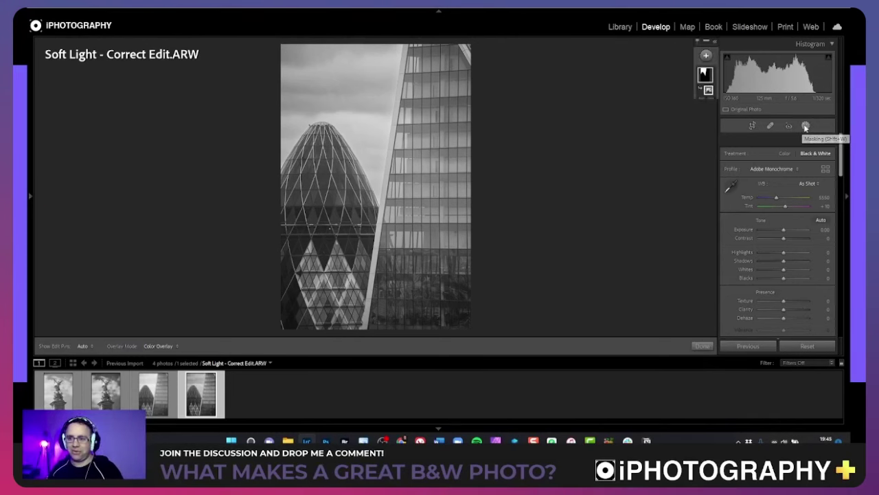
click(705, 58)
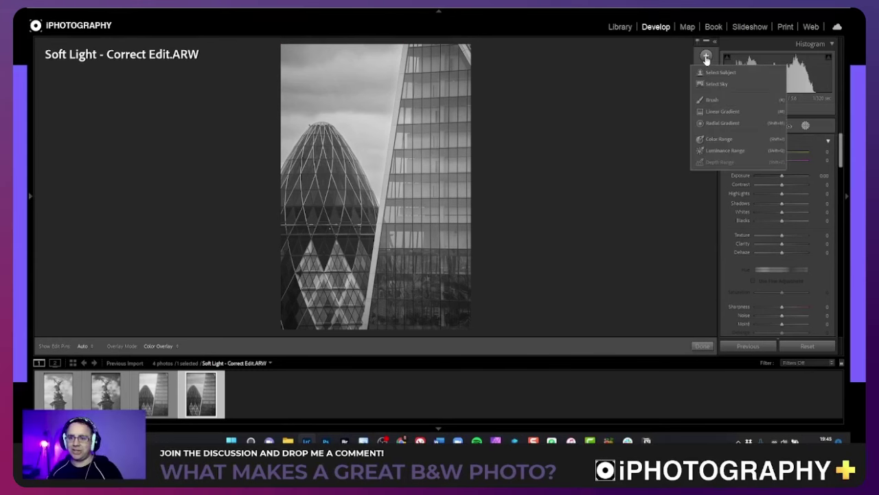
click(712, 102)
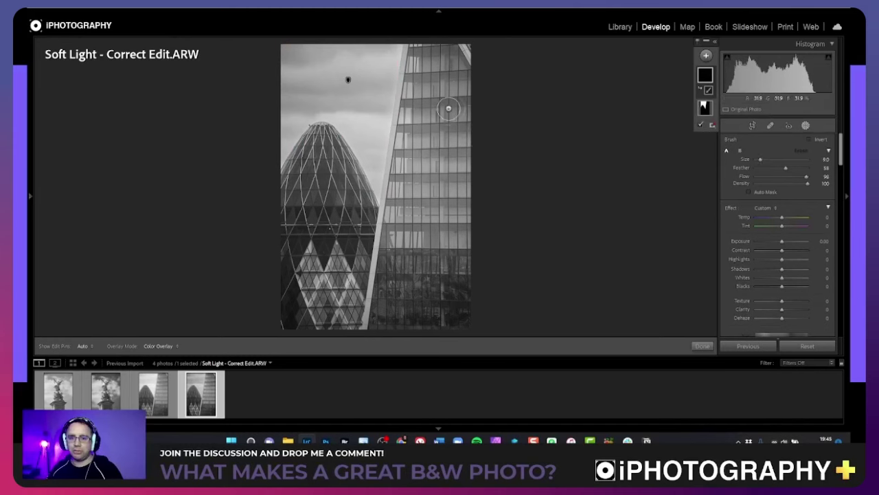
scroll(448, 108, up, 5)
click(461, 72)
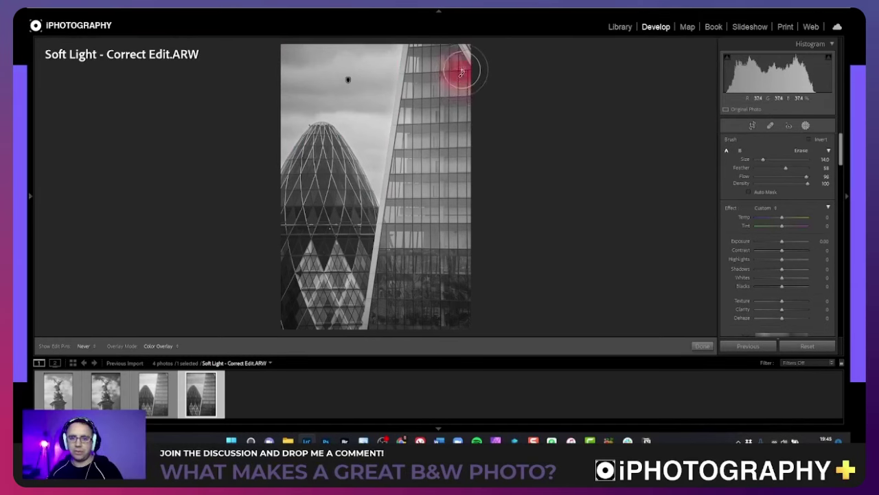
mouse_move(461, 71)
mouse_down()
mouse_move(461, 118)
mouse_move(461, 55)
mouse_move(449, 55)
mouse_move(440, 99)
mouse_move(452, 243)
mouse_move(430, 337)
mouse_move(443, 247)
mouse_move(423, 316)
mouse_move(413, 328)
mouse_move(412, 314)
mouse_move(411, 323)
mouse_move(388, 322)
mouse_move(417, 220)
mouse_move(408, 261)
mouse_move(420, 50)
mouse_move(380, 329)
mouse_up()
scroll(390, 315, down, 3)
key(h)
scroll(393, 295, down, 2)
scroll(419, 120, down, 2)
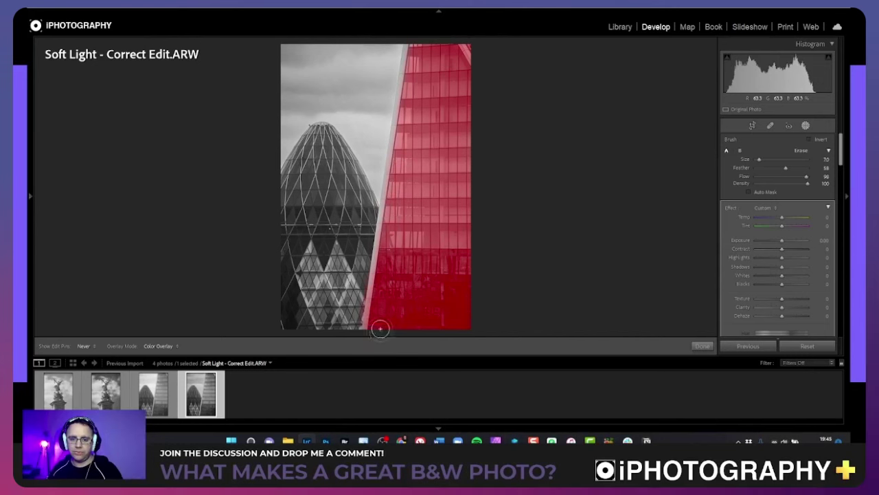
Fill in the edges and thin areas of the slanted tower's brush mask, using brush sizes between 5 and 9
scroll(418, 58, down, 2)
key(h)
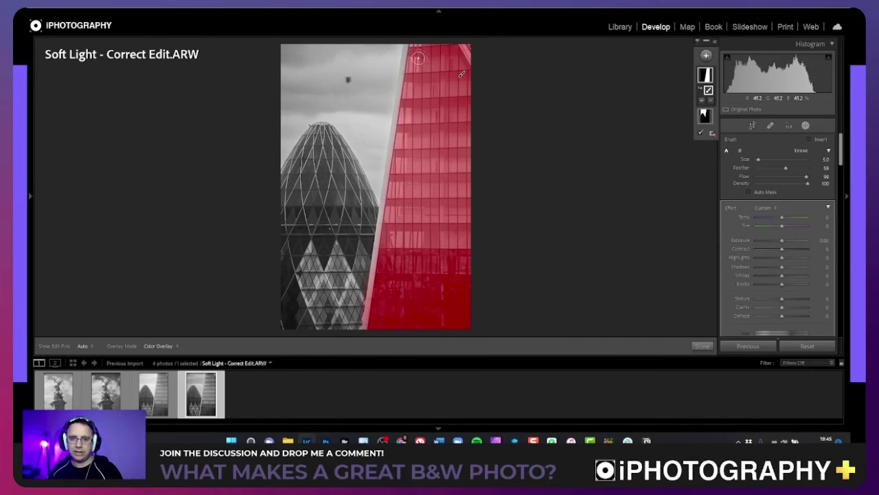
key(h)
drag(408, 80, 380, 326)
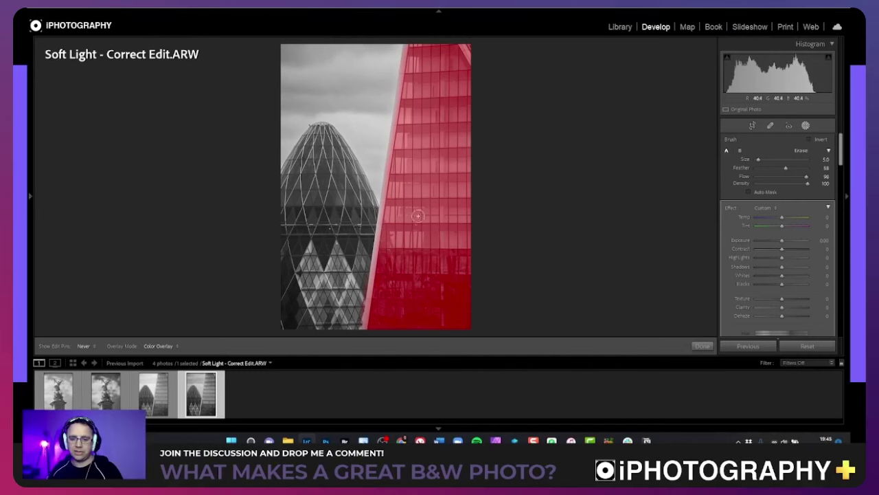
key(h)
key(bracketright)
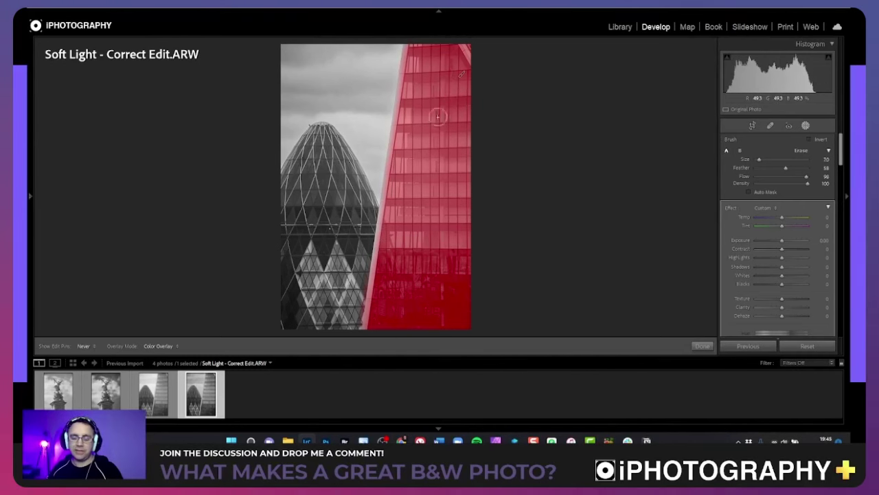
key(h)
key(h)
key(h)
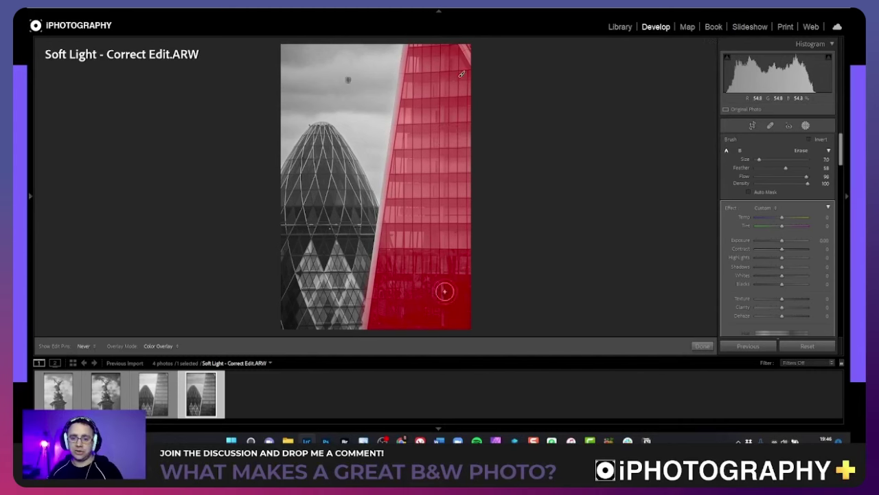
key(h)
key(h)
key(h)
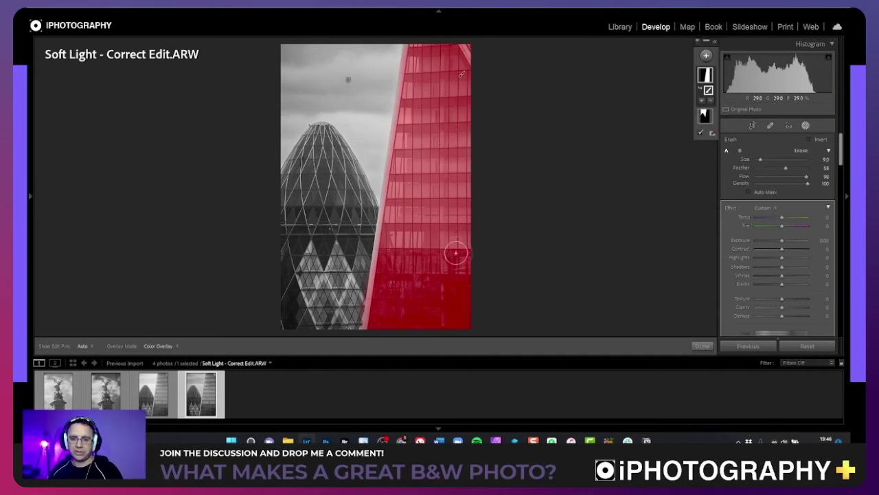
key(bracketright)
key(bracketleft)
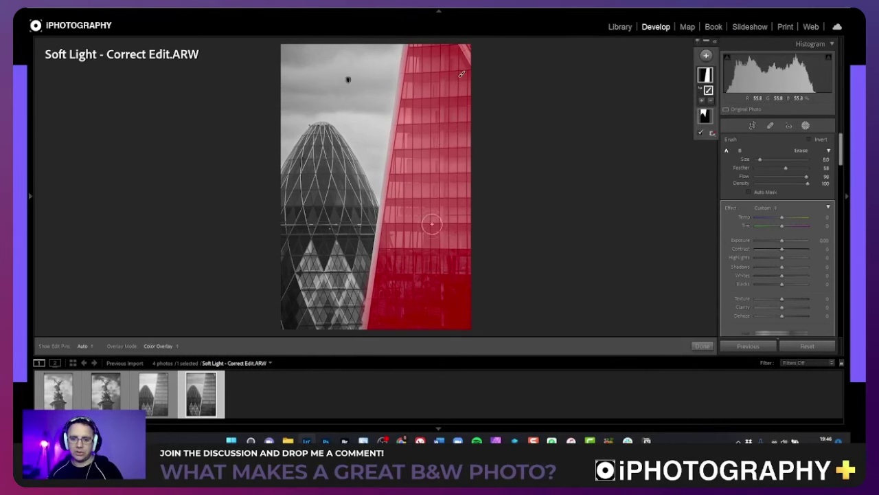
key(h)
key(h)
key(h)
key(h)
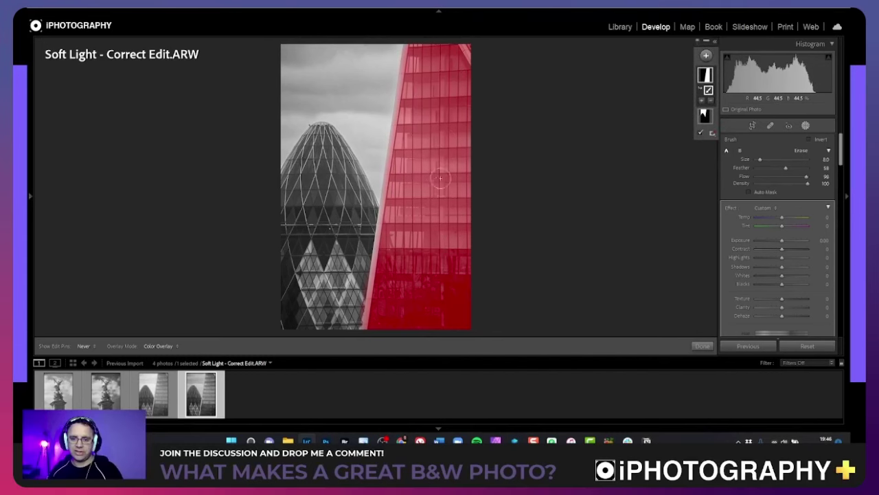
key(bracketleft)
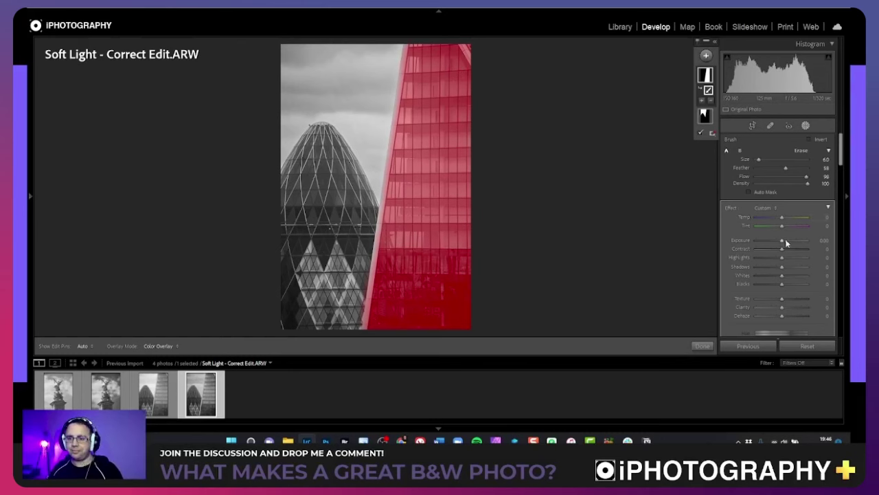
Set the slanted tower mask's Exposure 0.37, Contrast 21, Highlights 18, Shadows -46, Whites 3, Blacks -21, Texture 19 and Clarity 16, and finish masking
drag(782, 243, 769, 264)
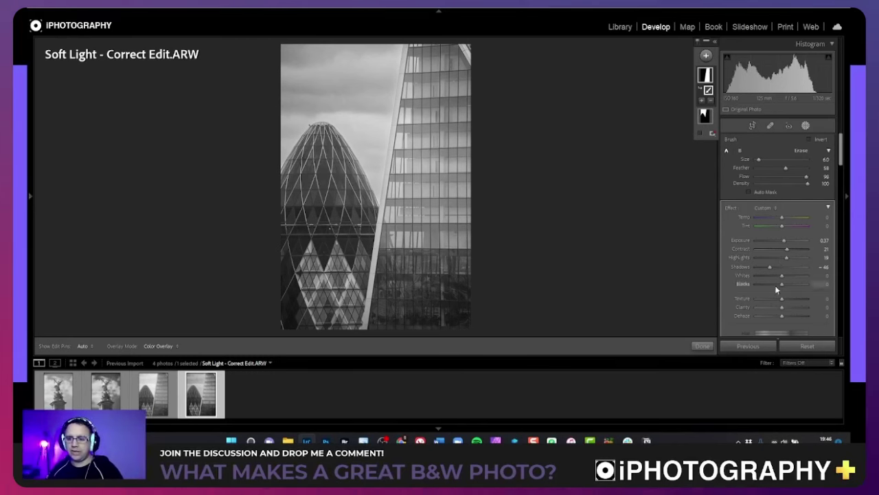
drag(781, 275, 787, 308)
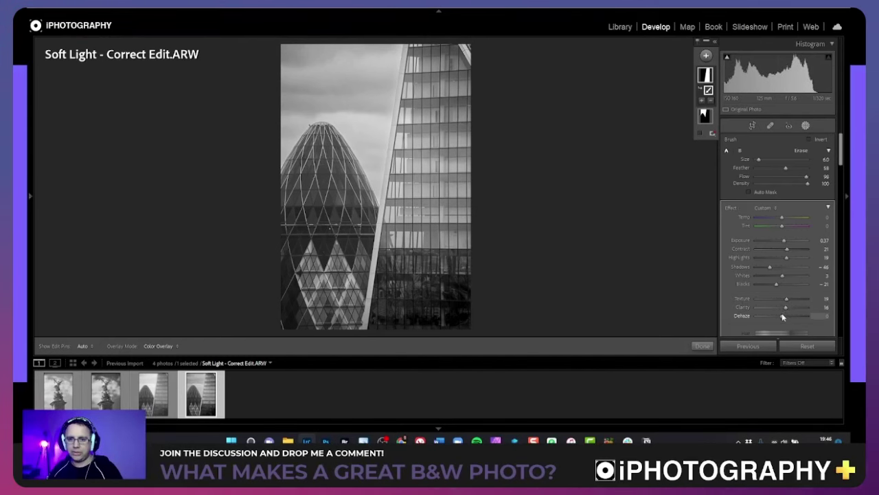
click(703, 346)
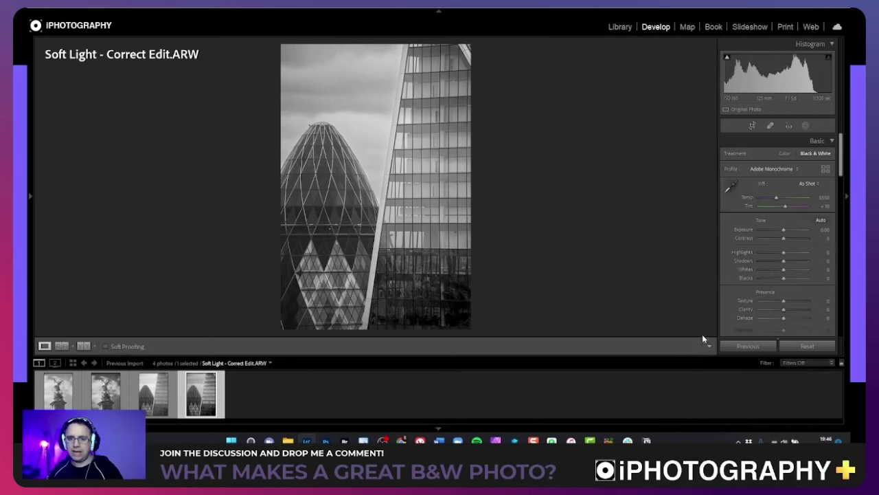
Add another Brush mask and paint it over the middle and lower part of the domed building
click(807, 129)
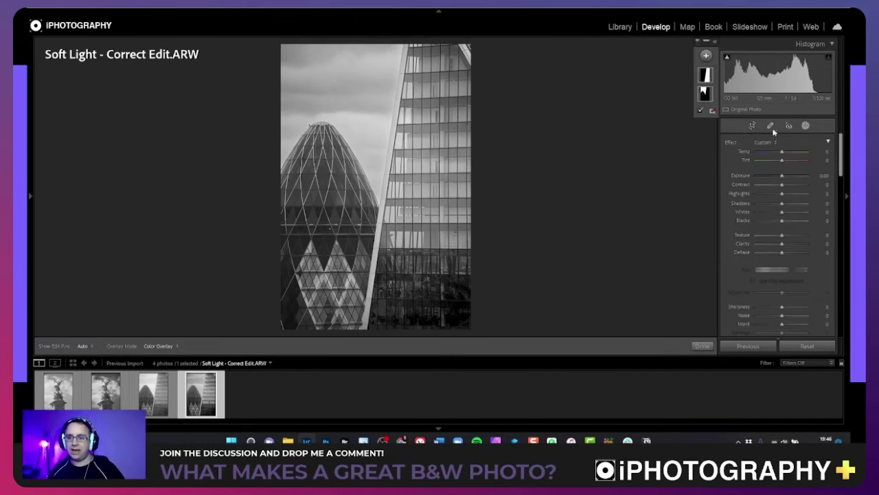
click(706, 55)
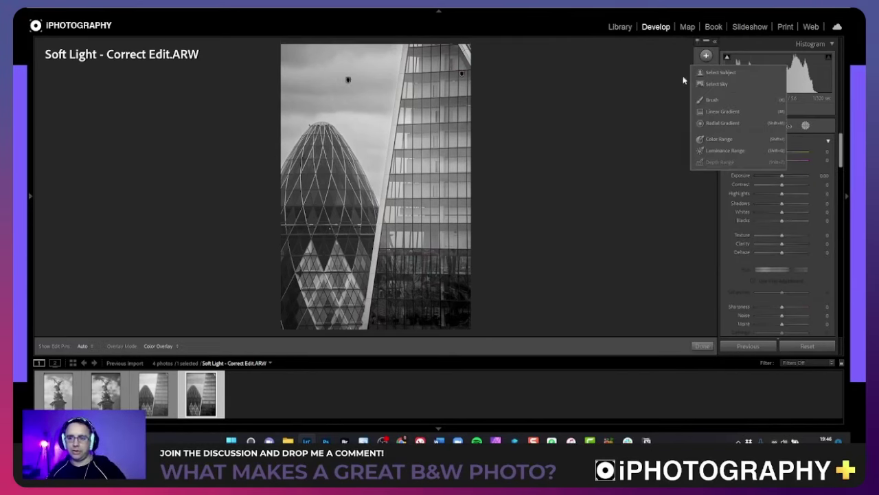
click(711, 100)
scroll(306, 186, up, 5)
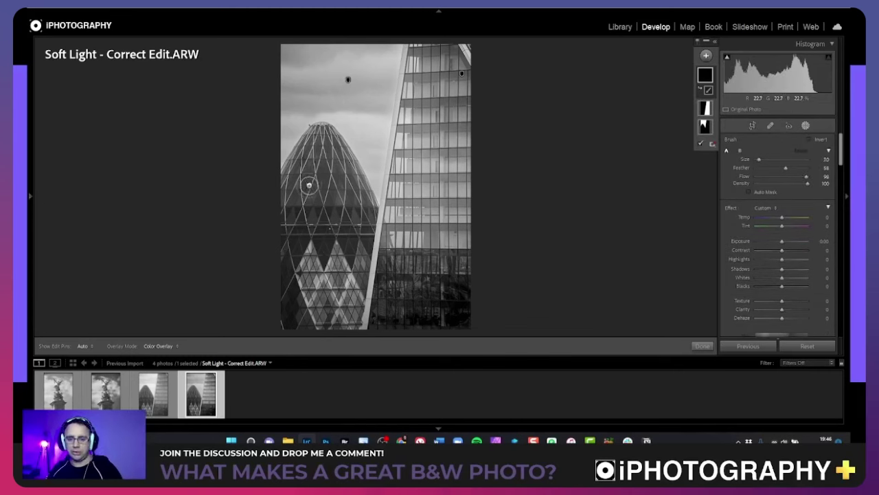
mouse_move(320, 173)
mouse_down()
mouse_move(320, 233)
mouse_move(322, 212)
mouse_move(303, 309)
mouse_move(301, 256)
mouse_move(318, 229)
mouse_move(305, 307)
mouse_up()
scroll(330, 259, down, 2)
drag(330, 259, 331, 278)
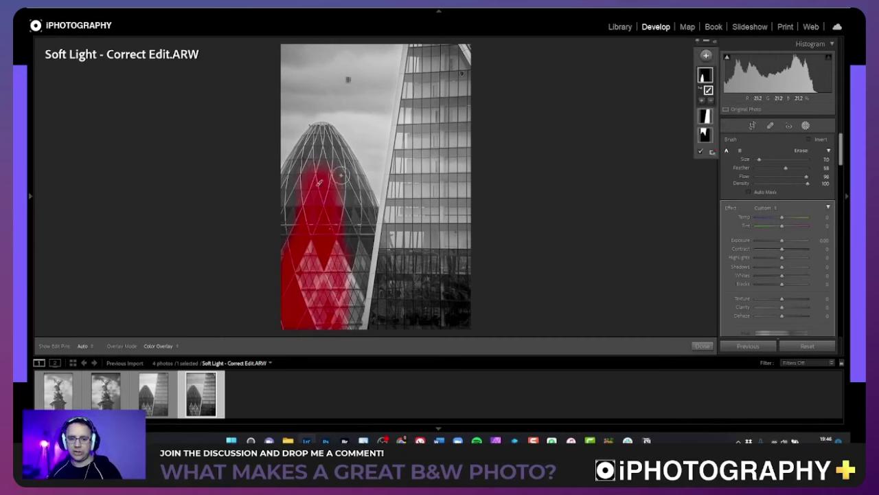
Extend the domed building's brush mask to its tip and curved edges with a smaller brush so the whole building is covered
scroll(333, 158, down, 3)
mouse_move(321, 136)
mouse_down()
mouse_move(352, 174)
mouse_move(367, 217)
mouse_move(347, 338)
mouse_move(347, 208)
mouse_move(317, 141)
mouse_up()
scroll(347, 207, up, 1)
key(h)
mouse_move(319, 183)
mouse_down()
mouse_move(296, 159)
mouse_move(284, 225)
mouse_up()
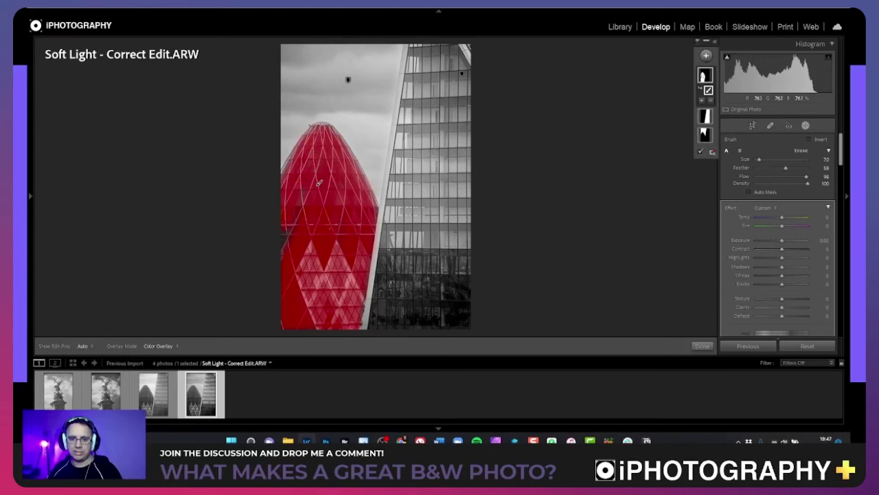
drag(294, 179, 283, 225)
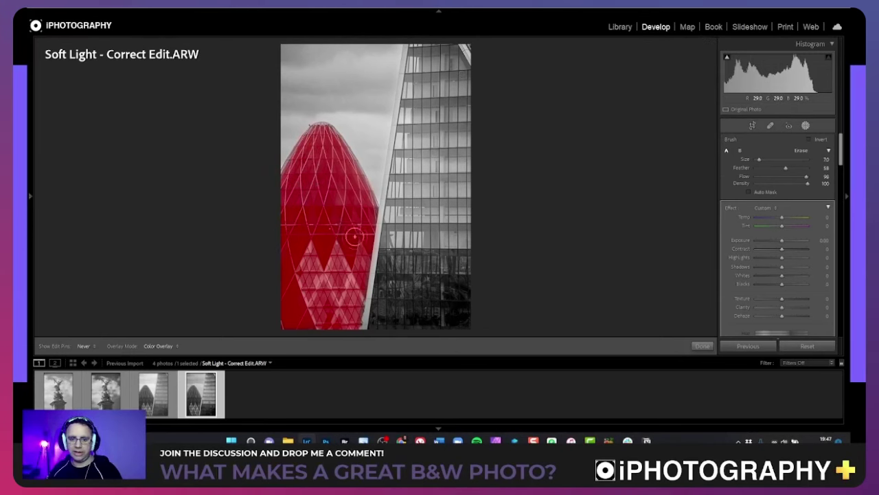
key(h)
Set the domed building mask's Exposure 0.23, Contrast 31, Shadows -9, Whites -16 and Blacks -11, and finish masking
drag(782, 242, 790, 252)
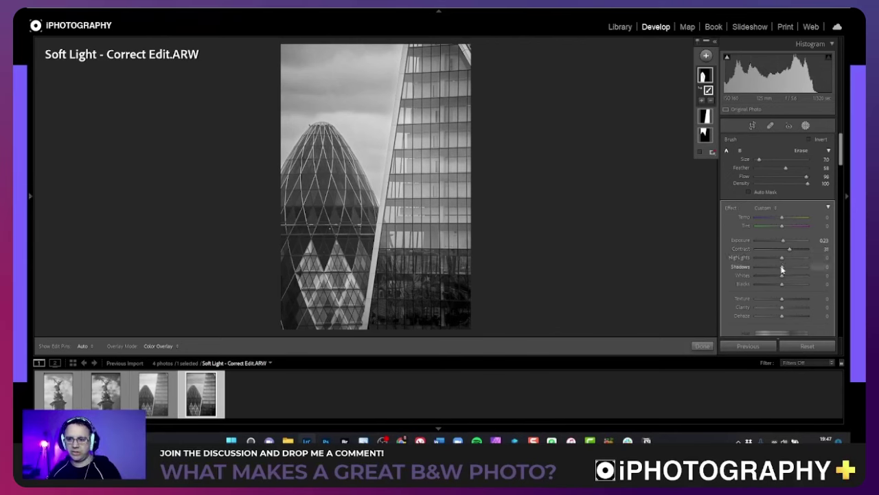
drag(781, 268, 779, 277)
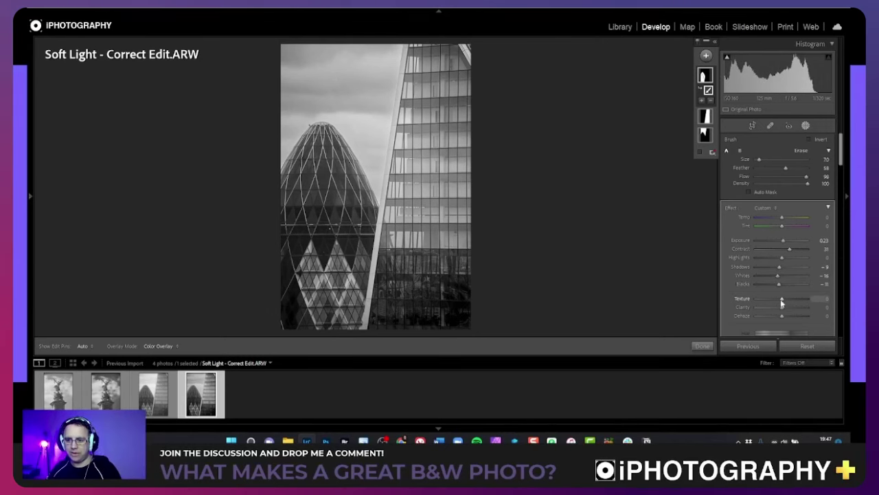
click(701, 345)
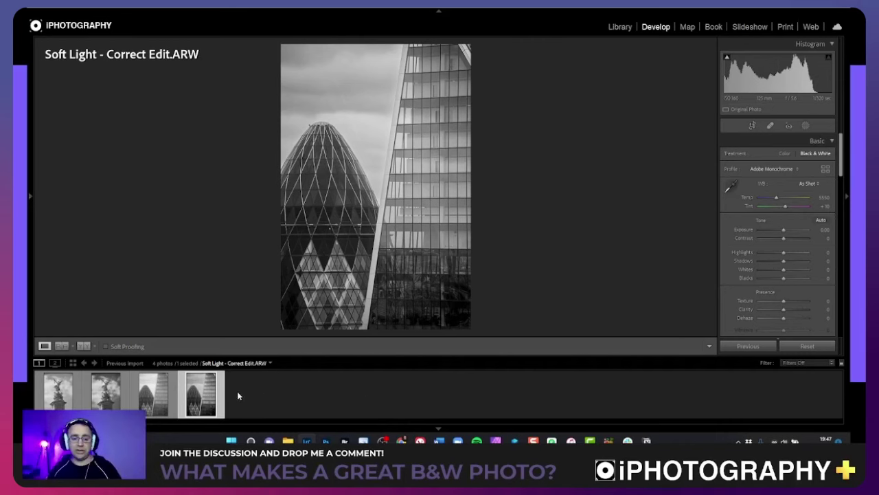
Compare the edited building photo in Reference View with -100 Desat Soft Light.ARW as the reference photo
click(62, 346)
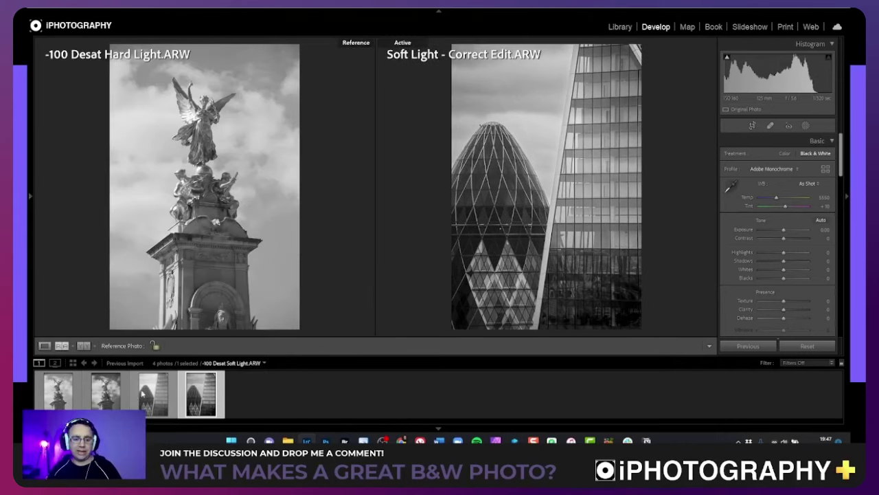
drag(157, 405, 175, 196)
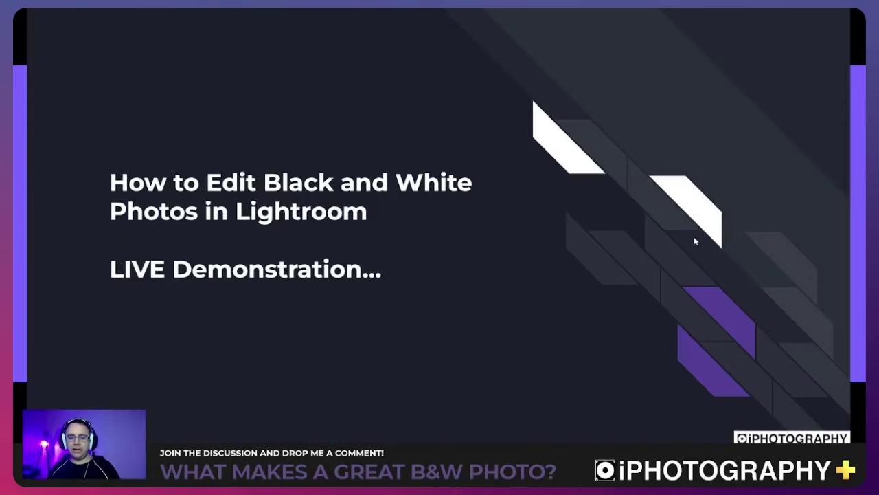
key(Right)
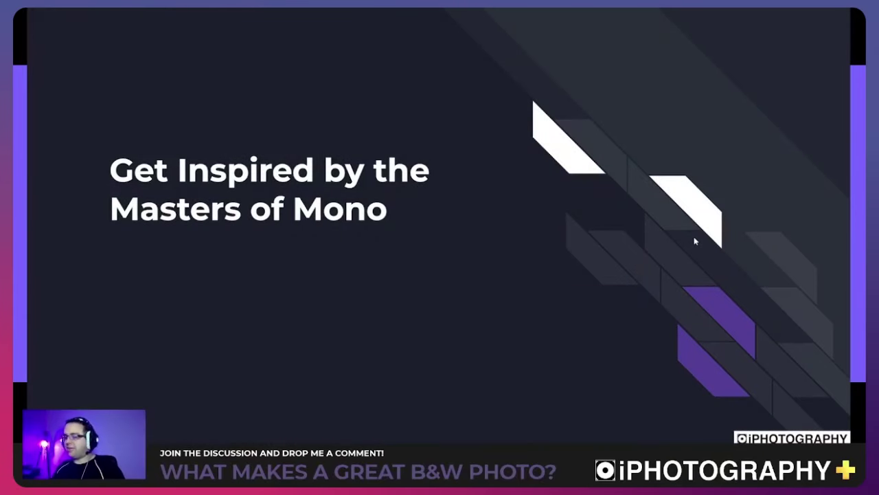
key(Right)
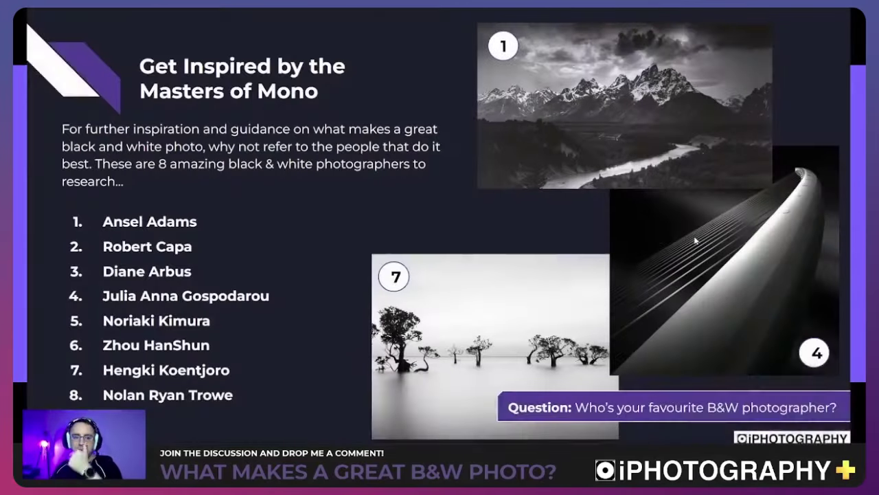